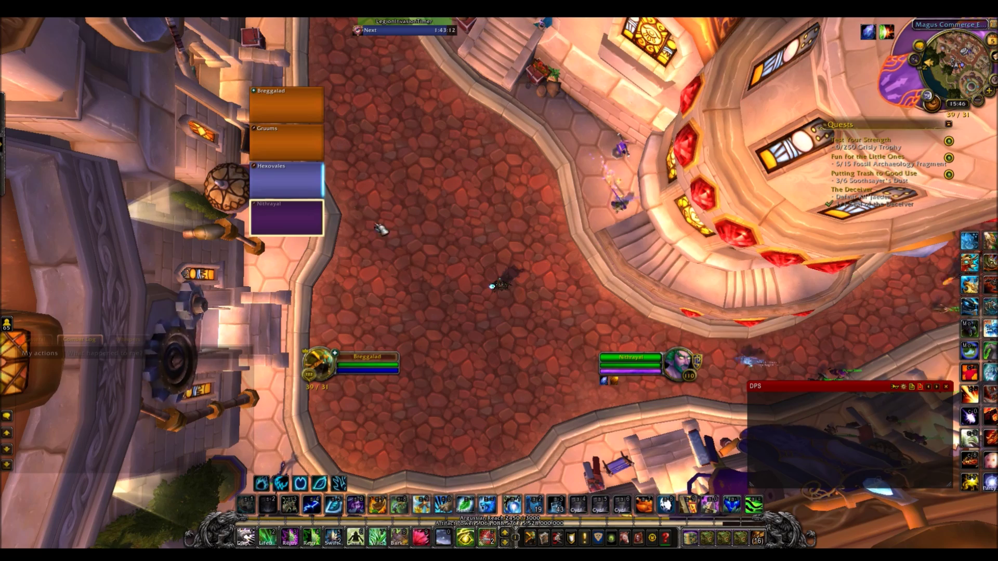
# Step: Target the second party member from the raid frames and cast Rejuvenation on them
pyautogui.click(307, 151)
pyautogui.moveTo(361, 173); pyautogui.dragTo(499, 174)
pyautogui.press('3')
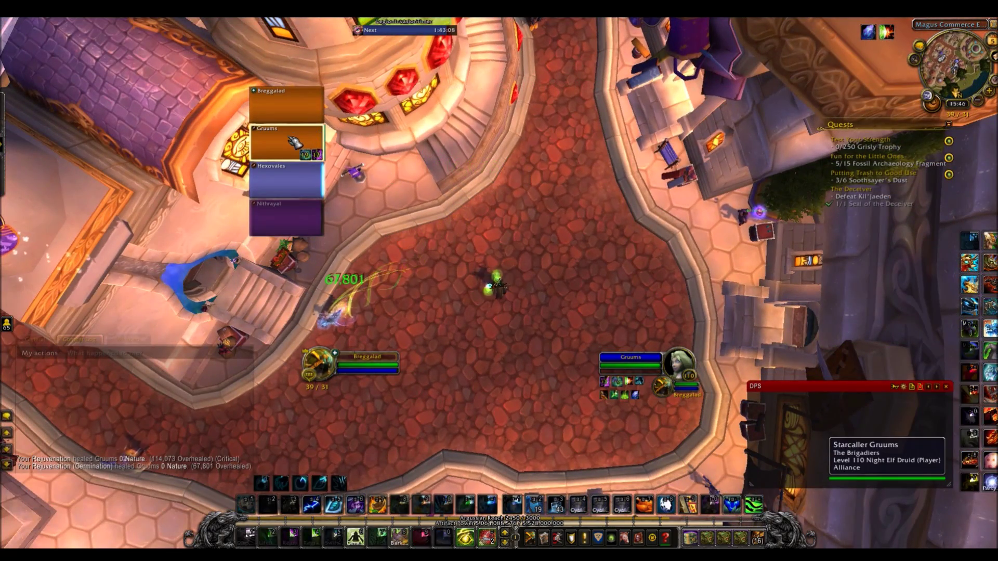
# Step: Target the third and fourth party members, stacking two Rejuvenation casts on the fourth
pyautogui.click(280, 175)
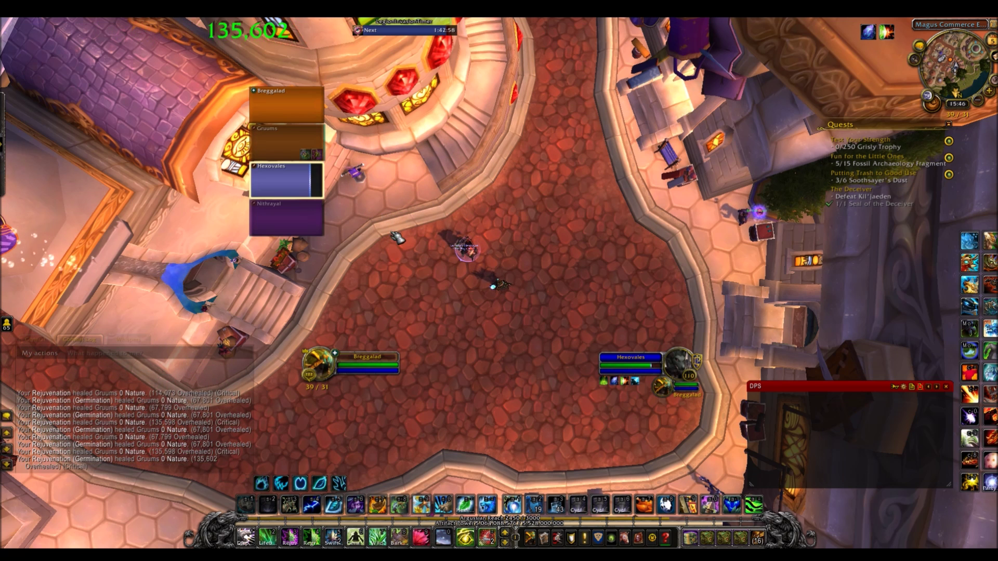
pyautogui.press('F4')
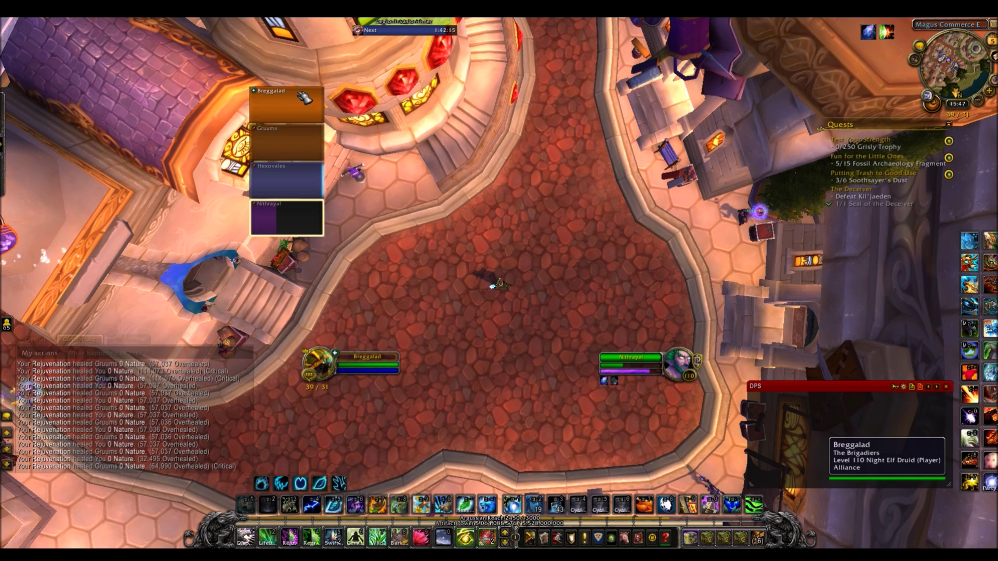
pyautogui.click(287, 218)
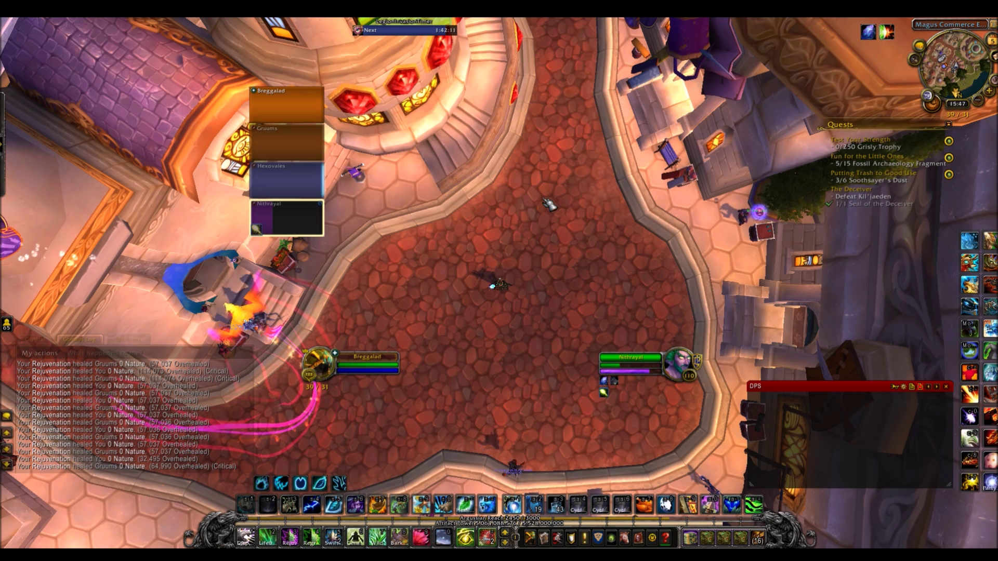
pyautogui.press('3')
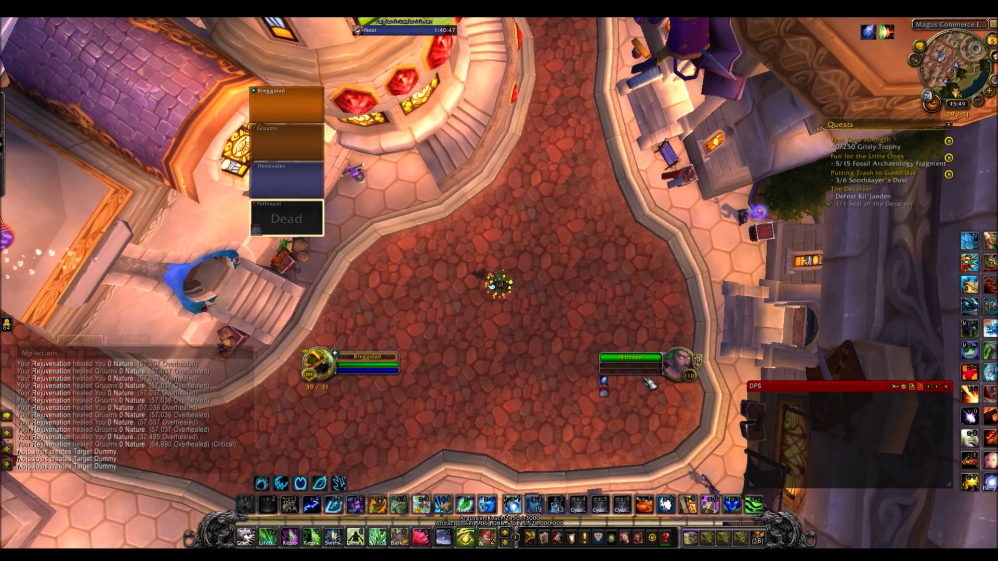
# Step: Review the Interface Raid Profiles settings for raid-style party frames, then accept with Okay
pyautogui.click(669, 538)
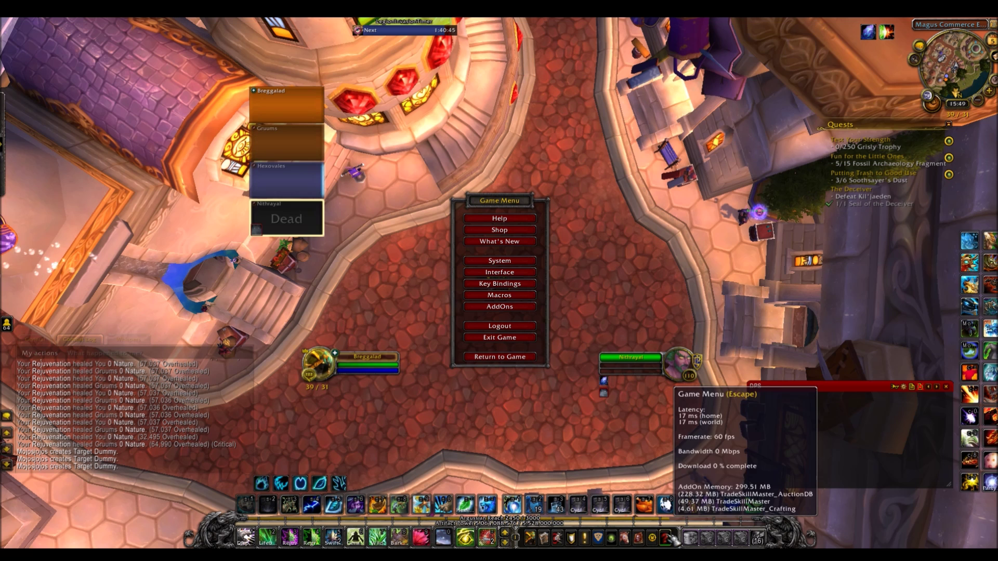
pyautogui.click(519, 274)
pyautogui.click(341, 226)
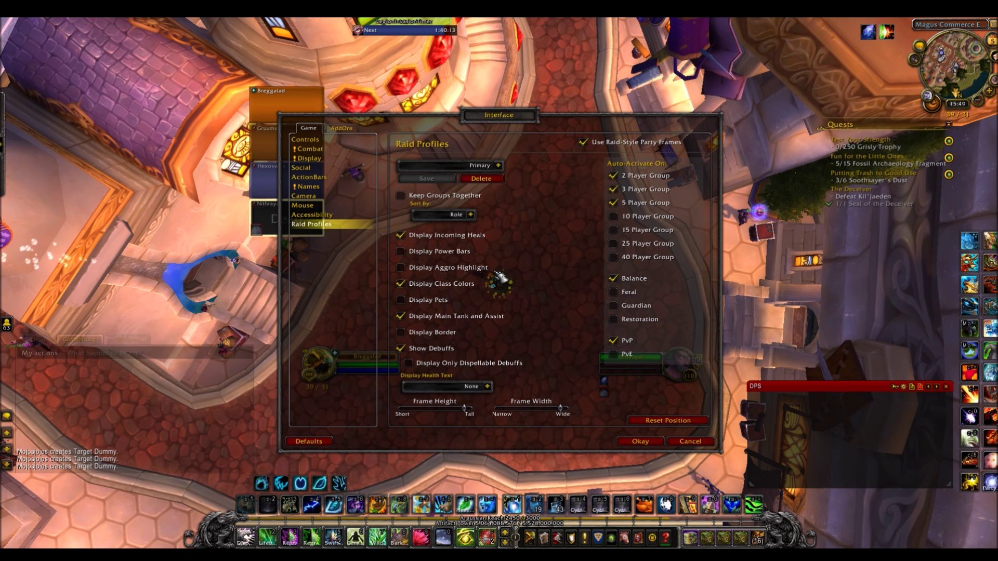
pyautogui.click(640, 441)
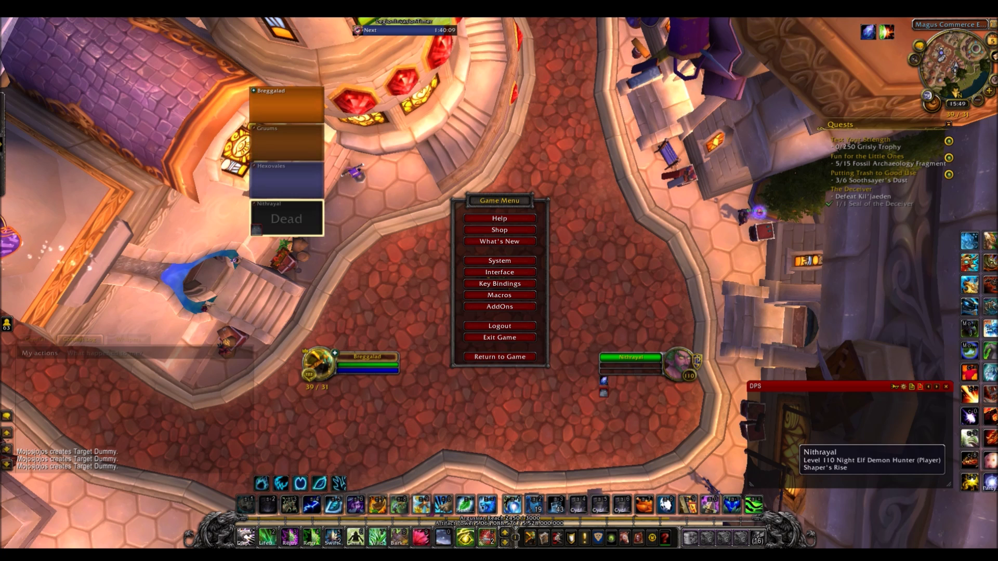
# Step: Unlock the party frames, rearrange them from a 2x2 grid into one column, and lock them
pyautogui.click(500, 356)
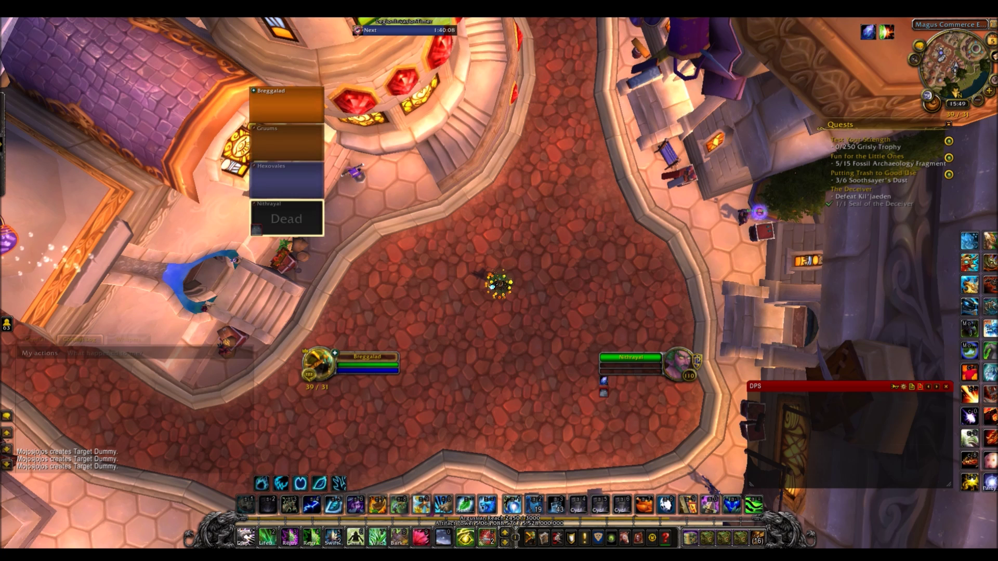
pyautogui.click(7, 148)
pyautogui.click(22, 188)
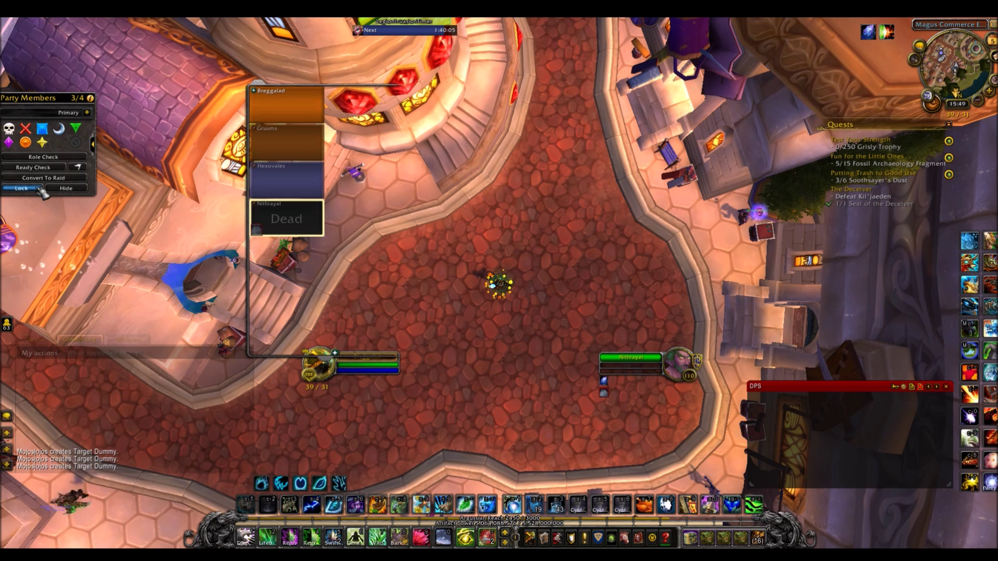
pyautogui.click(93, 146)
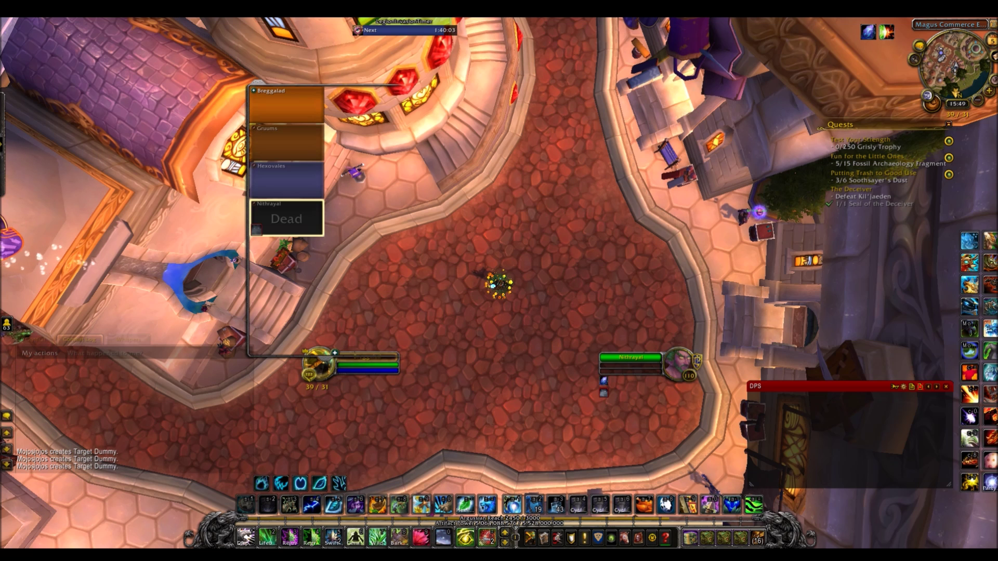
pyautogui.click(10, 150)
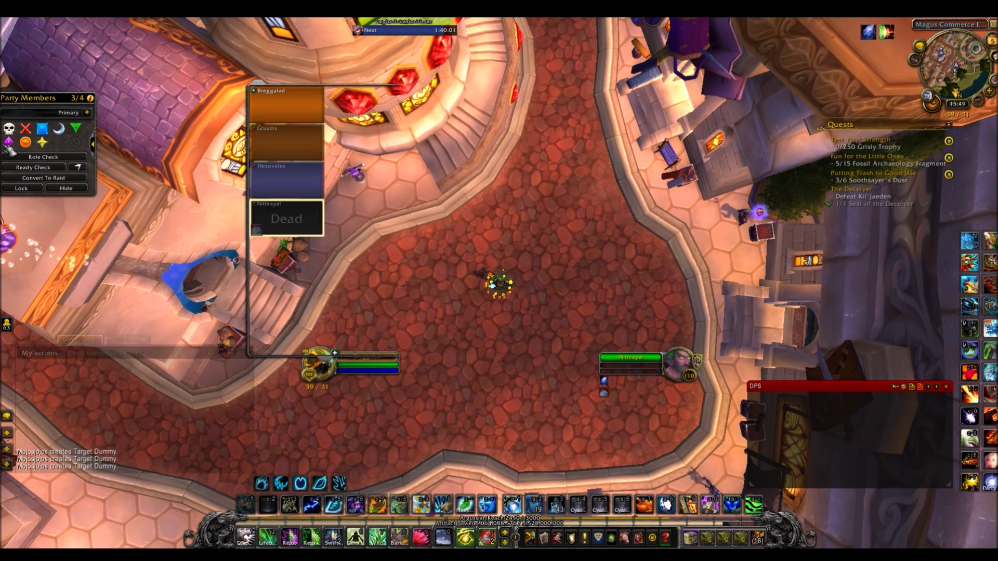
pyautogui.moveTo(258, 89); pyautogui.dragTo(226, 78)
pyautogui.moveTo(293, 345); pyautogui.dragTo(291, 196)
pyautogui.moveTo(234, 81); pyautogui.dragTo(224, 136)
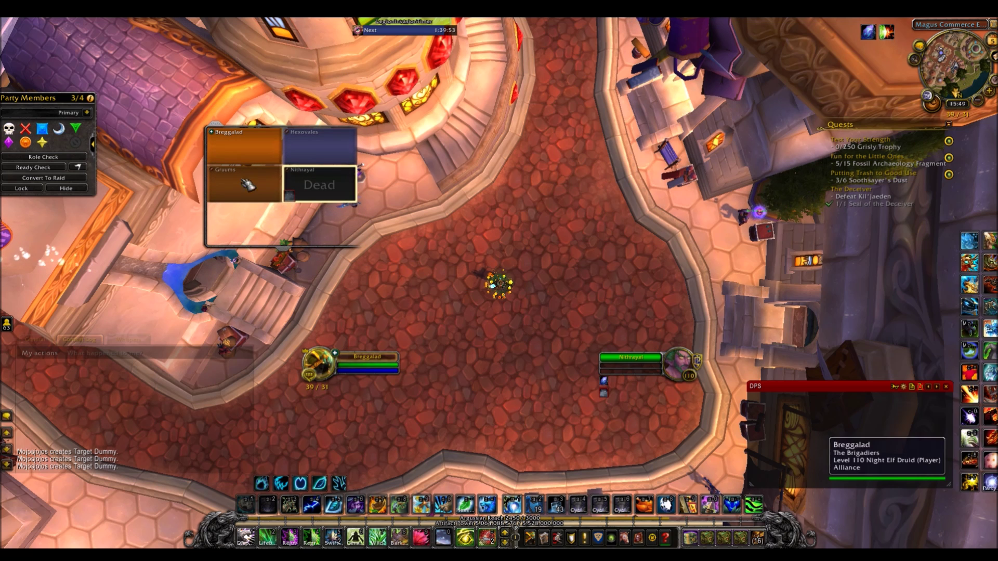
pyautogui.moveTo(283, 246); pyautogui.dragTo(283, 327)
pyautogui.moveTo(224, 130); pyautogui.dragTo(231, 82)
pyautogui.click(36, 189)
pyautogui.click(94, 144)
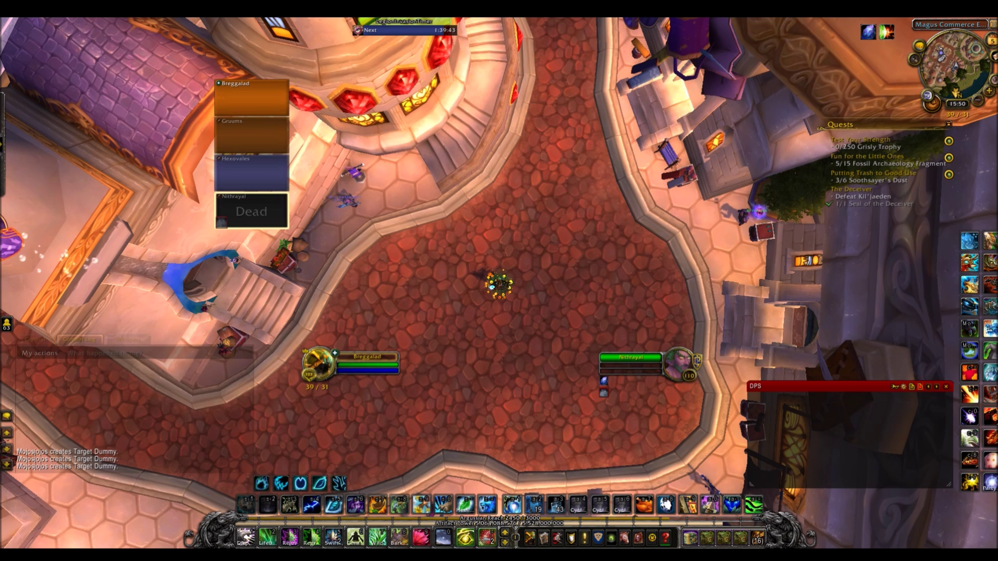
# Step: Unlock again, slide the party frame column further left to the screen edge, and relock it
pyautogui.click(3, 144)
pyautogui.click(37, 190)
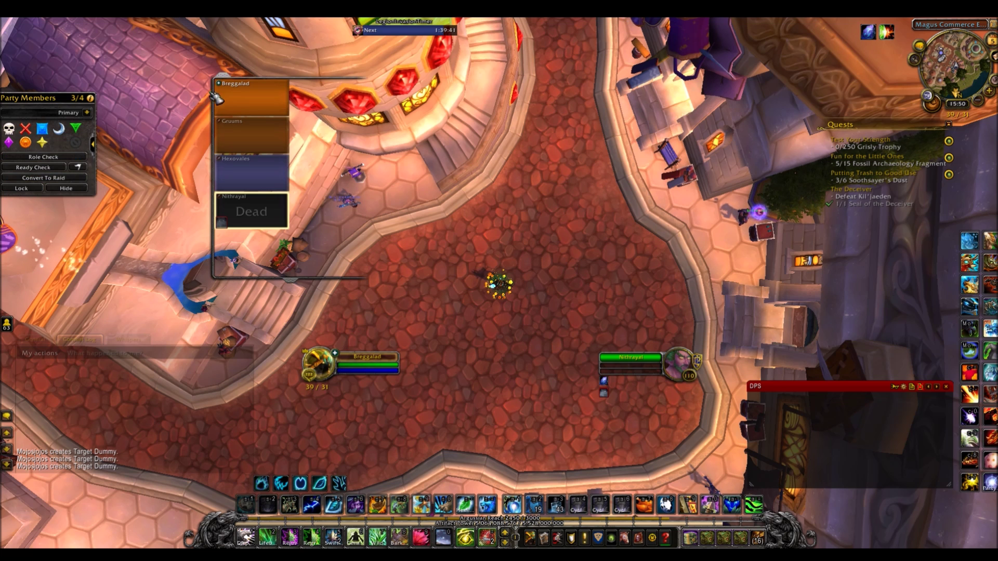
pyautogui.moveTo(231, 80); pyautogui.dragTo(115, 92)
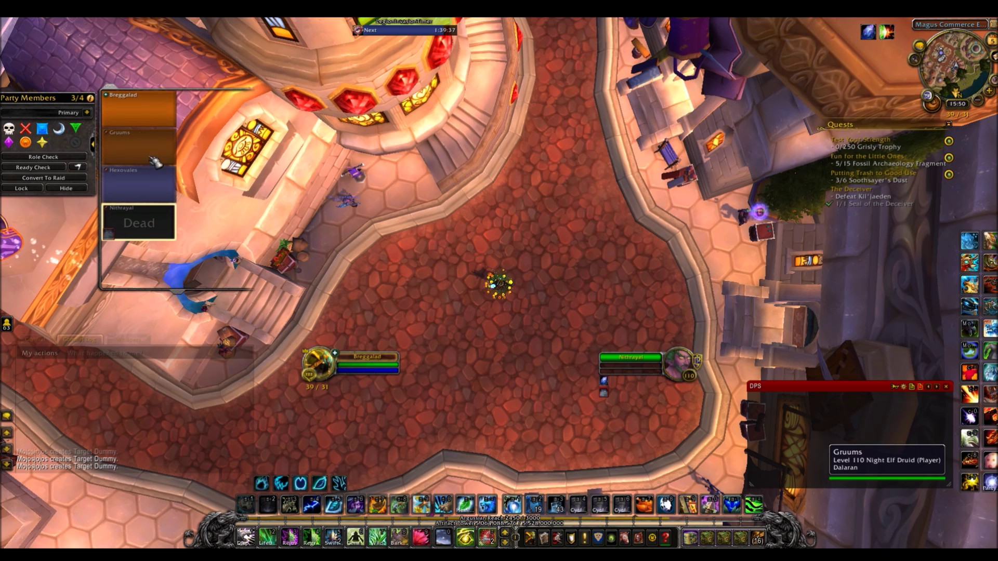
pyautogui.click(37, 191)
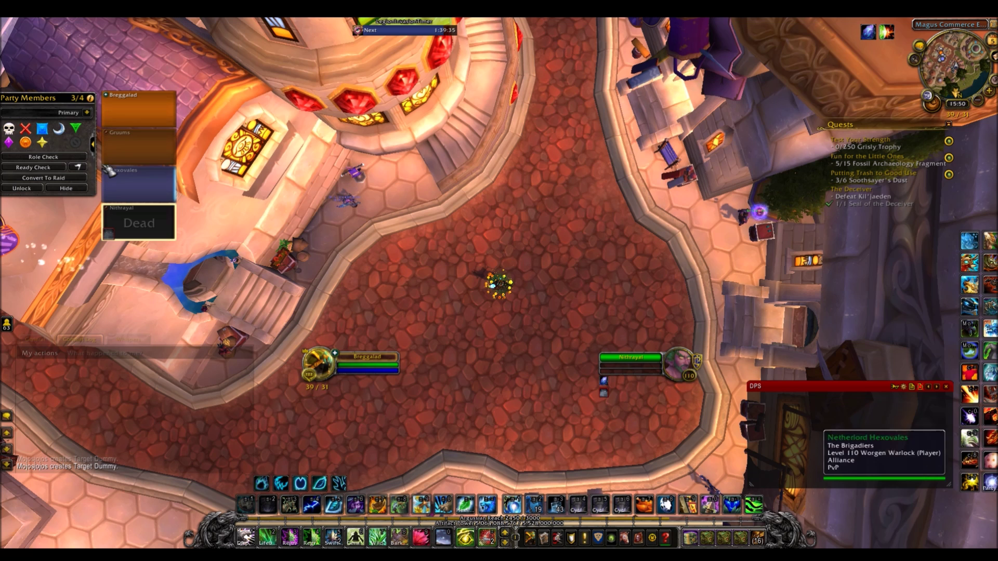
pyautogui.click(94, 143)
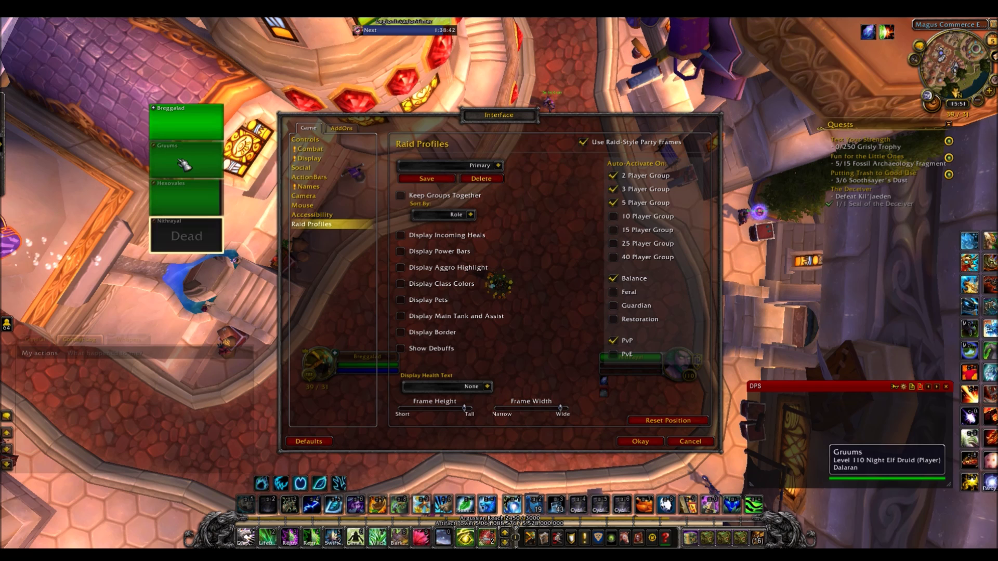
# Step: Drag the Frame Height and Frame Width sliders back and forth, ending taller and at full width
pyautogui.moveTo(464, 409); pyautogui.dragTo(442, 408)
pyautogui.moveTo(560, 408); pyautogui.dragTo(521, 408)
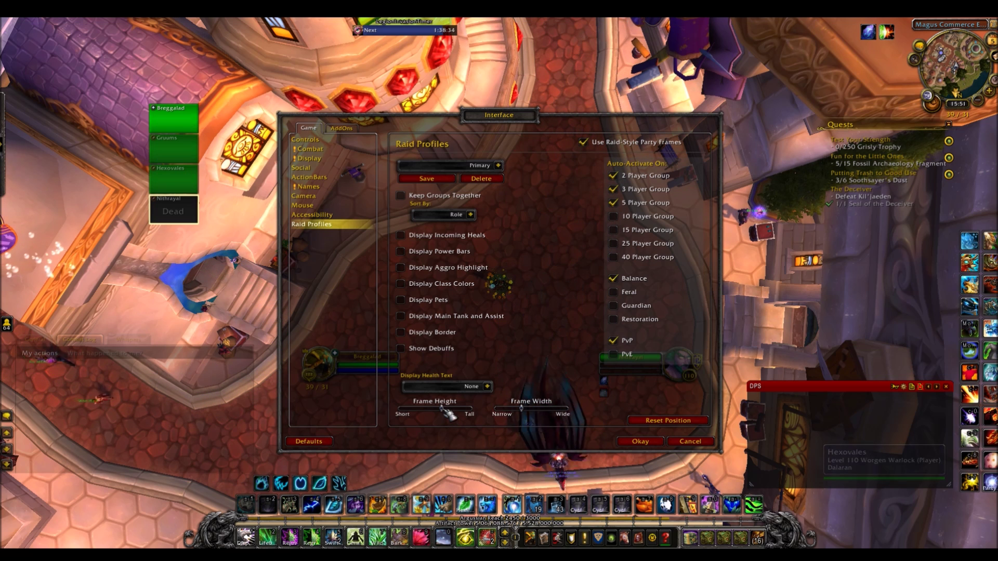
pyautogui.moveTo(442, 408); pyautogui.dragTo(464, 408)
pyautogui.moveTo(525, 411); pyautogui.dragTo(572, 414)
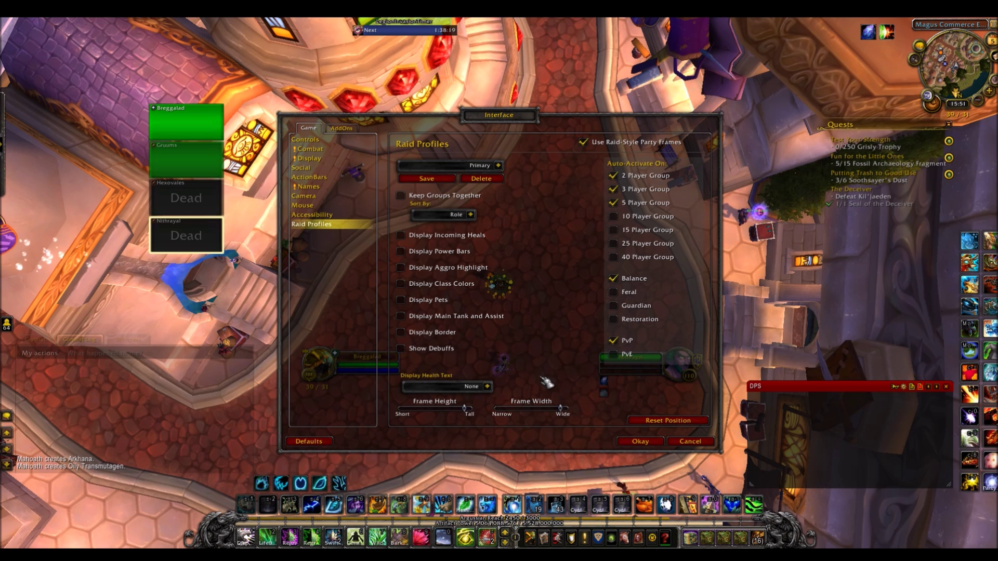
pyautogui.moveTo(468, 410); pyautogui.dragTo(452, 411)
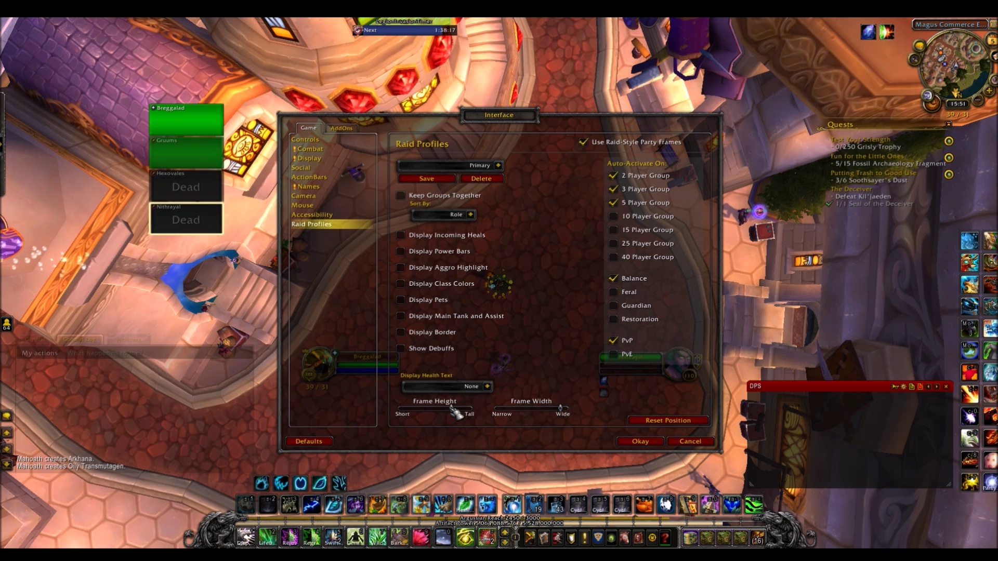
pyautogui.moveTo(555, 412); pyautogui.dragTo(551, 411)
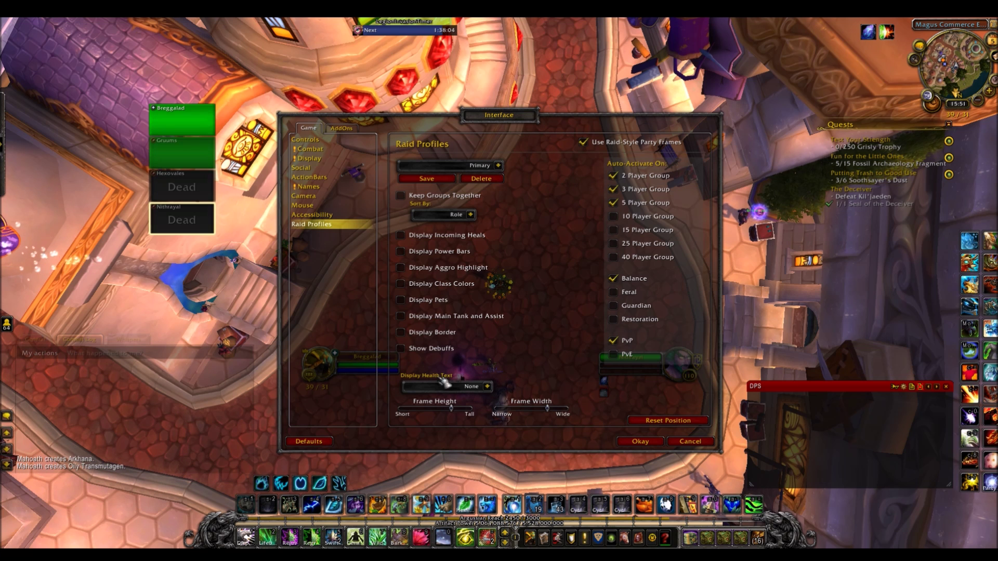
pyautogui.moveTo(451, 408); pyautogui.dragTo(465, 409)
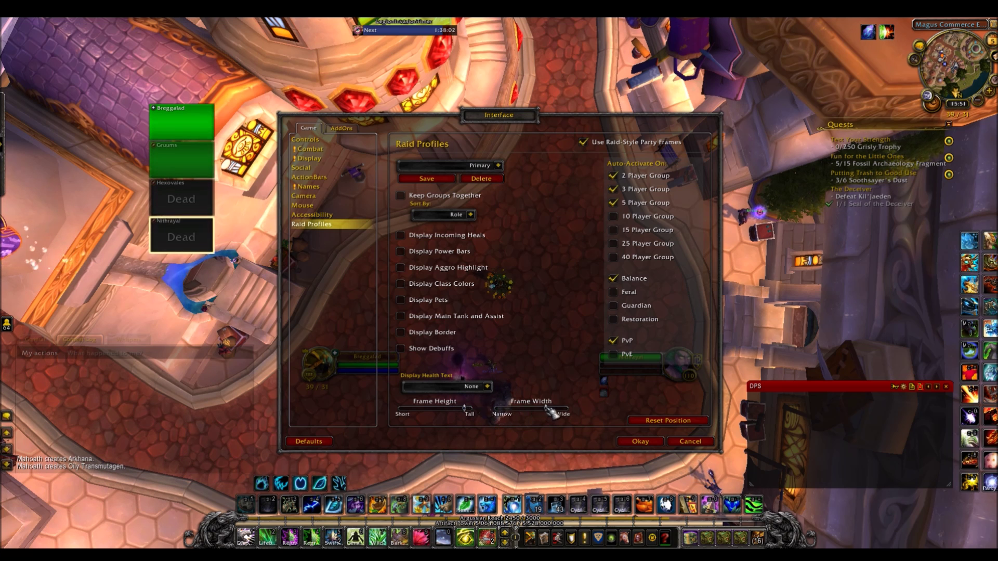
pyautogui.moveTo(549, 411); pyautogui.dragTo(584, 413)
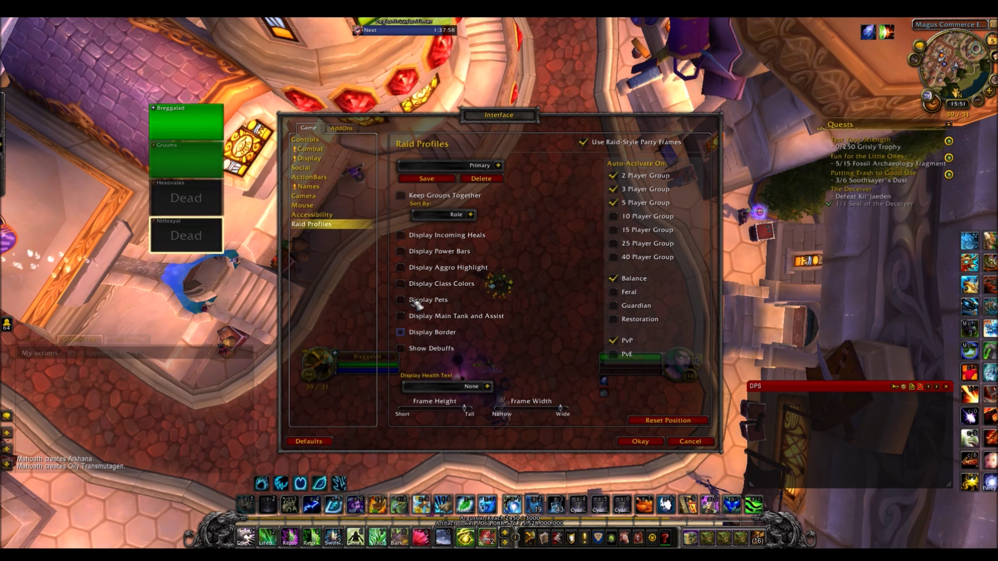
# Step: Enable Display Incoming Heals, leave Power Bars off after toggling, and uncheck Display Pets
pyautogui.click(426, 241)
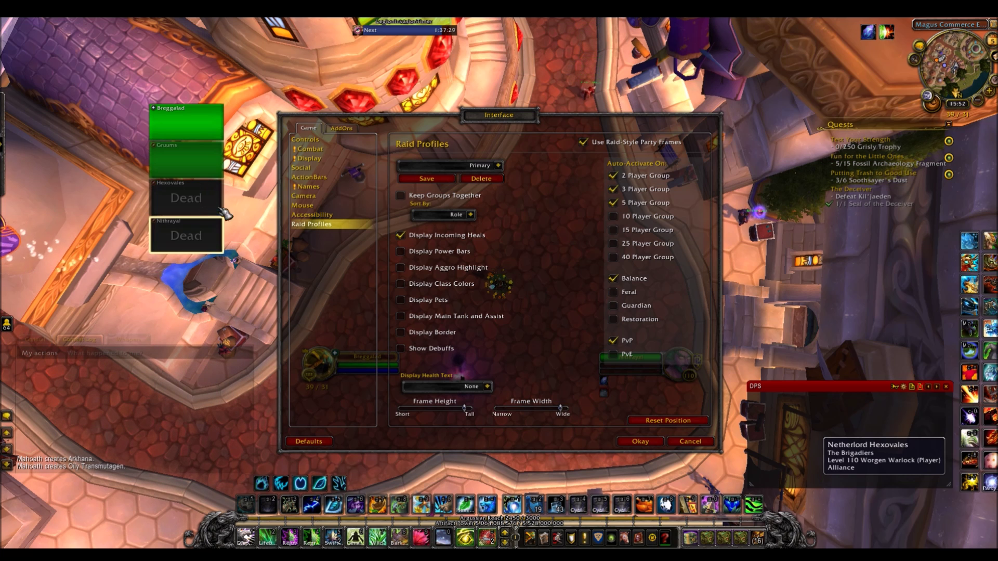
pyautogui.click(438, 258)
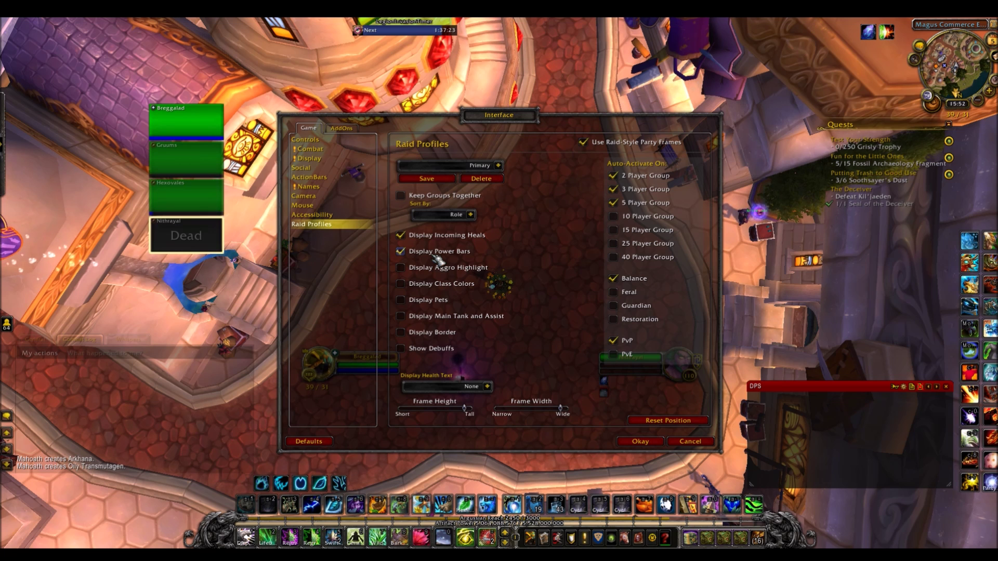
pyautogui.click(436, 257)
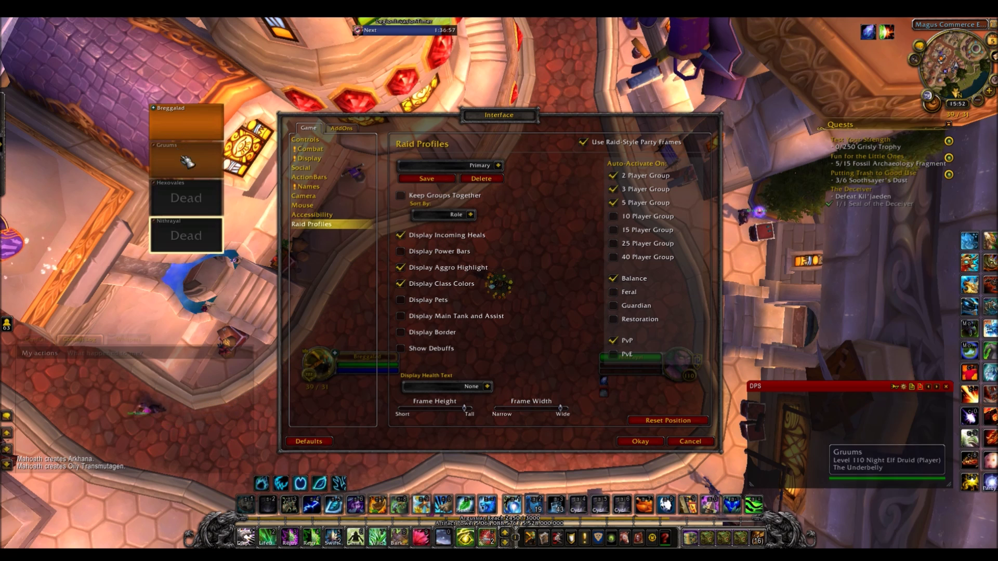
pyautogui.click(401, 302)
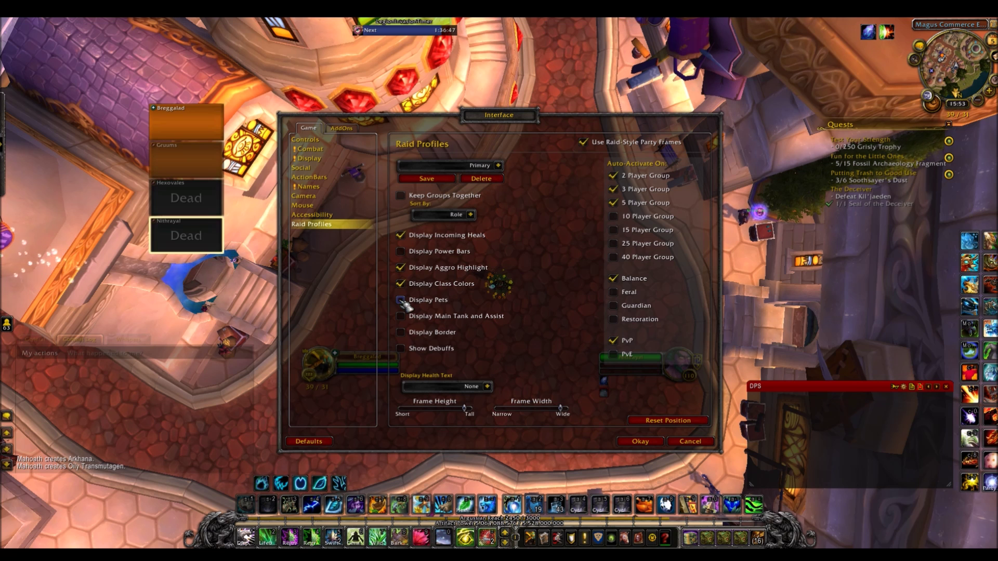